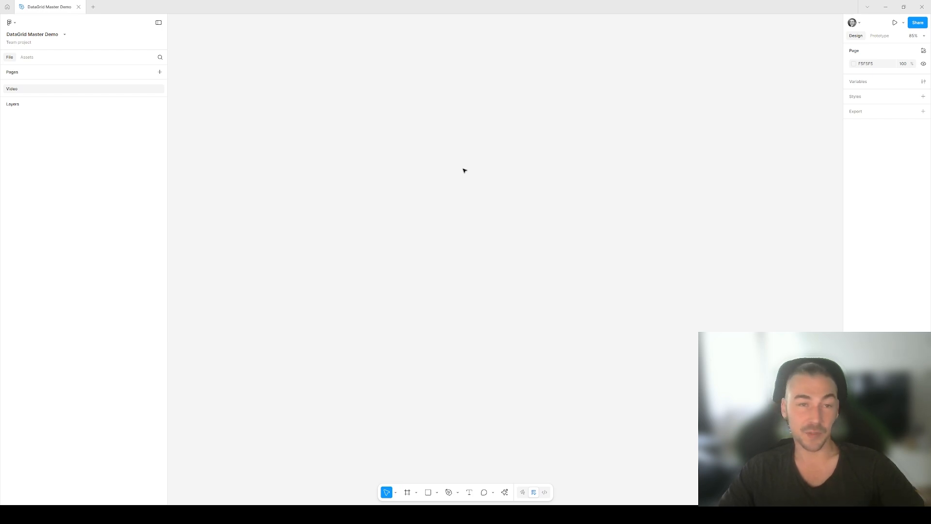
# - Insert the AG Grid (Column based layout) component from the AG Grid Design System library with Floating Filter off and AG-Density compact
pyautogui.click(27, 57)
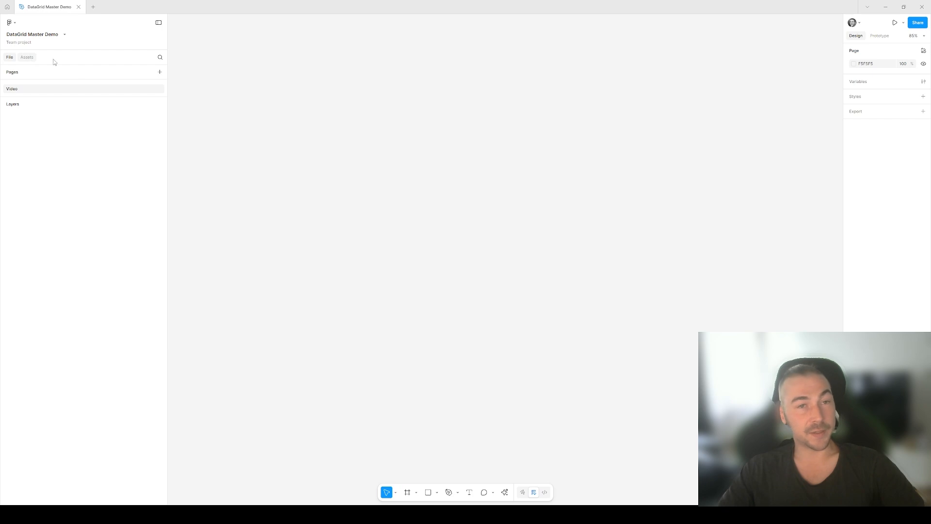
pyautogui.click(31, 113)
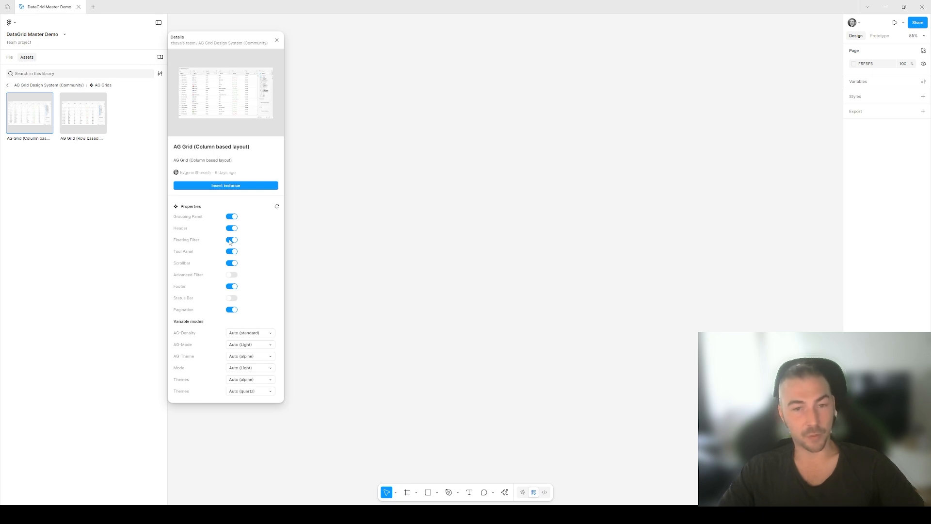
pyautogui.click(231, 240)
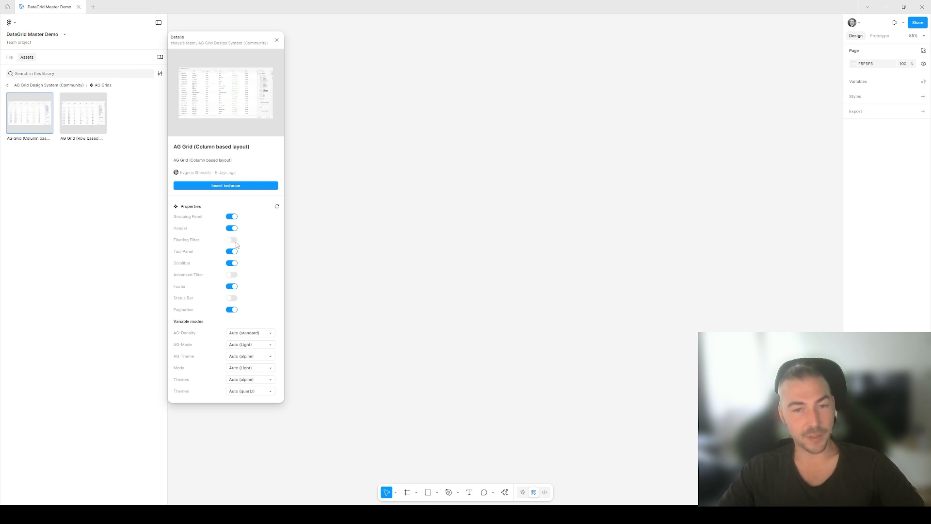
pyautogui.click(264, 333)
pyautogui.click(222, 357)
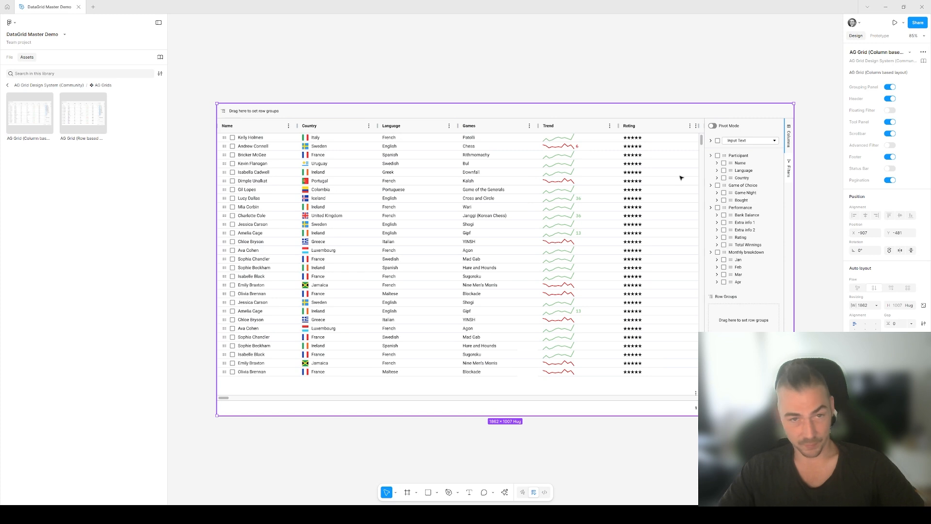
# - Detach the inserted AG Grid instance from its main component
pyautogui.click(9, 57)
pyautogui.rightClick(48, 119)
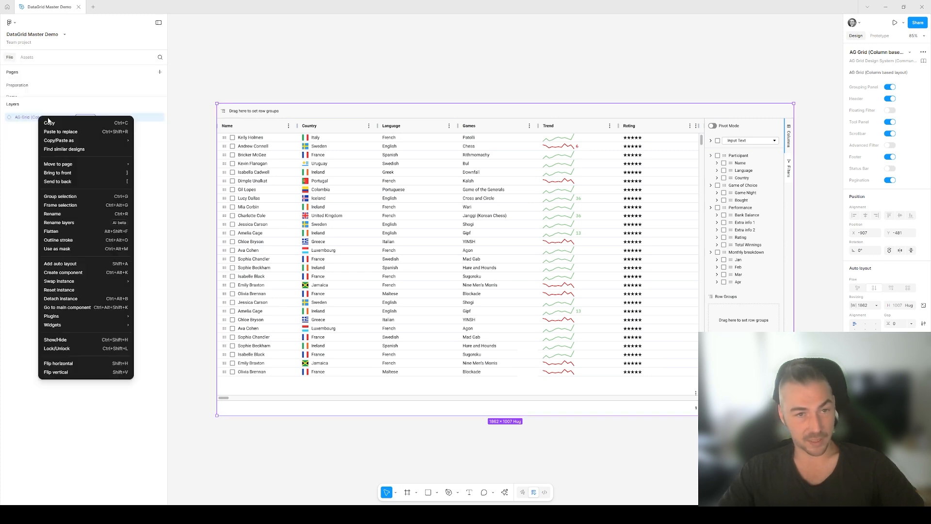
pyautogui.click(60, 299)
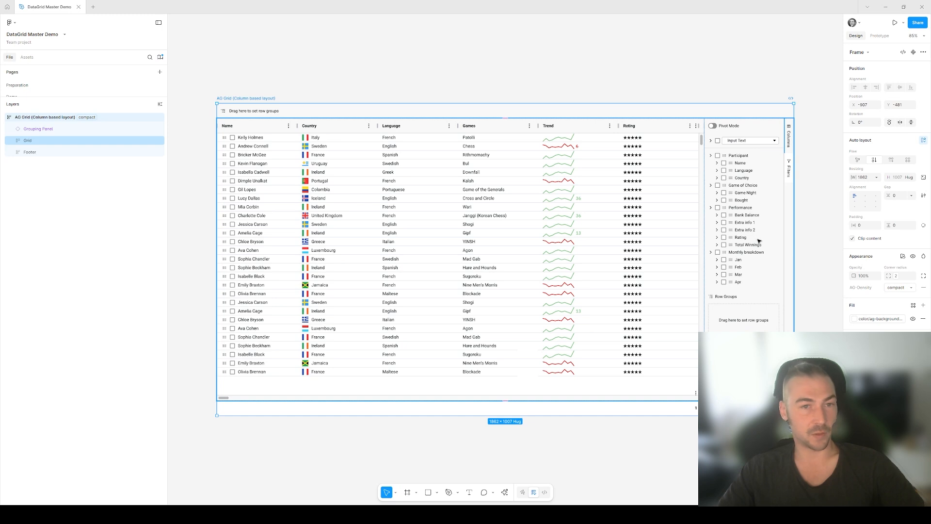
# - Detach the grid's tool panel, move its Tab Bar directly into the Grid frame, and delete the tool panel
pyautogui.click(11, 140)
pyautogui.rightClick(42, 164)
pyautogui.click(81, 344)
pyautogui.moveTo(57, 187); pyautogui.dragTo(50, 161)
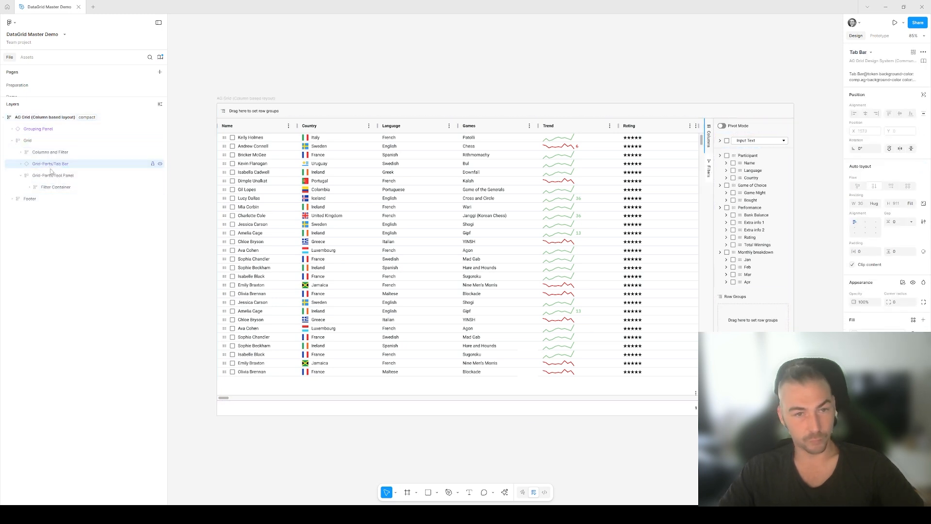
pyautogui.click(51, 175)
pyautogui.press('Delete')
# - Widen the Columns and Filter frame up to the tab bar and set its two child frames' width to Fill container
pyautogui.click(50, 152)
pyautogui.moveTo(704, 141); pyautogui.dragTo(785, 141)
pyautogui.click(20, 152)
pyautogui.click(58, 163)
pyautogui.keyDown('shift'); pyautogui.click(53, 175); pyautogui.keyUp('shift')
pyautogui.click(875, 177)
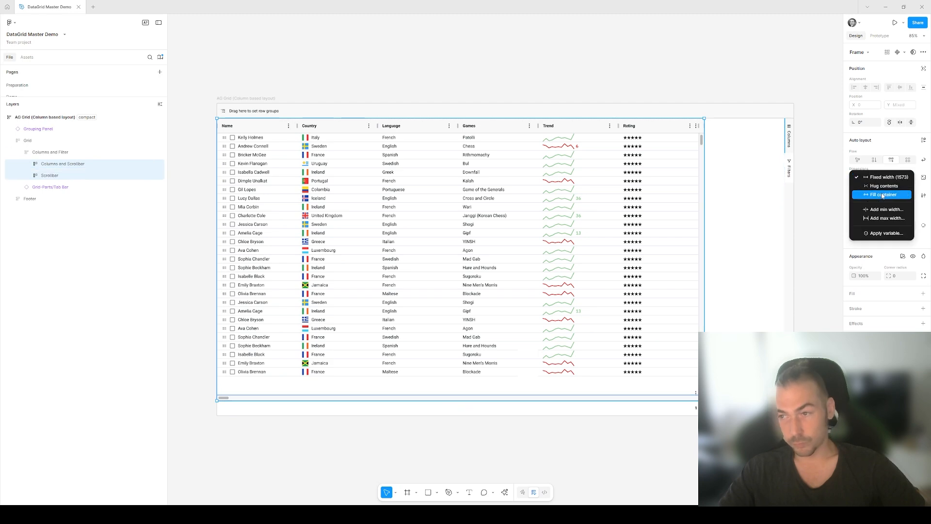
pyautogui.click(883, 196)
# - Delete the Trend and Rating columns from the Data Grid frame
pyautogui.click(29, 163)
pyautogui.click(37, 175)
pyautogui.click(46, 198)
pyautogui.click(56, 210)
pyautogui.click(87, 269)
pyautogui.keyDown('shift'); pyautogui.click(97, 280); pyautogui.keyUp('shift')
pyautogui.press('Delete')
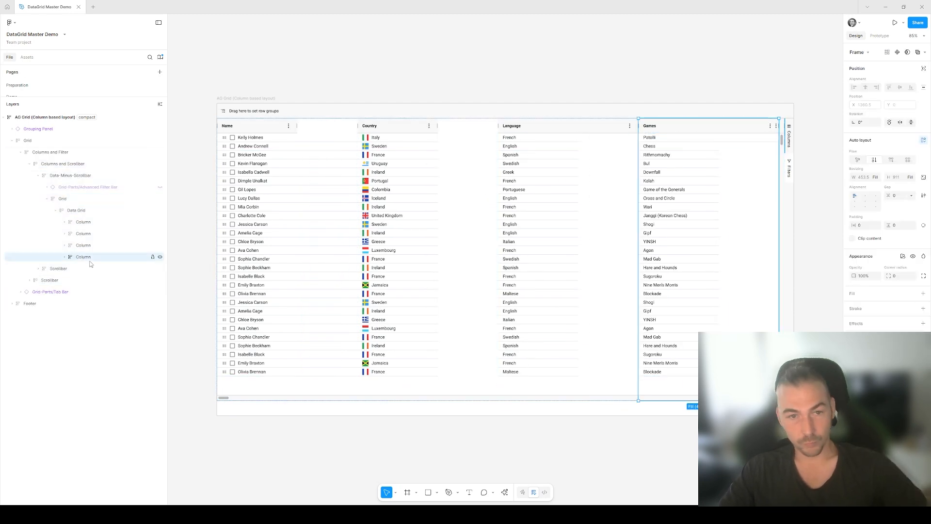
# - Duplicate the Games column six times within the data grid
pyautogui.hotkey('ctrl', 'd')
pyautogui.hotkey('ctrl', 'd')
pyautogui.hotkey('ctrl', 'd')
pyautogui.hotkey('ctrl', 'd')
pyautogui.hotkey('ctrl', 'd')
pyautogui.hotkey('ctrl', 'd')
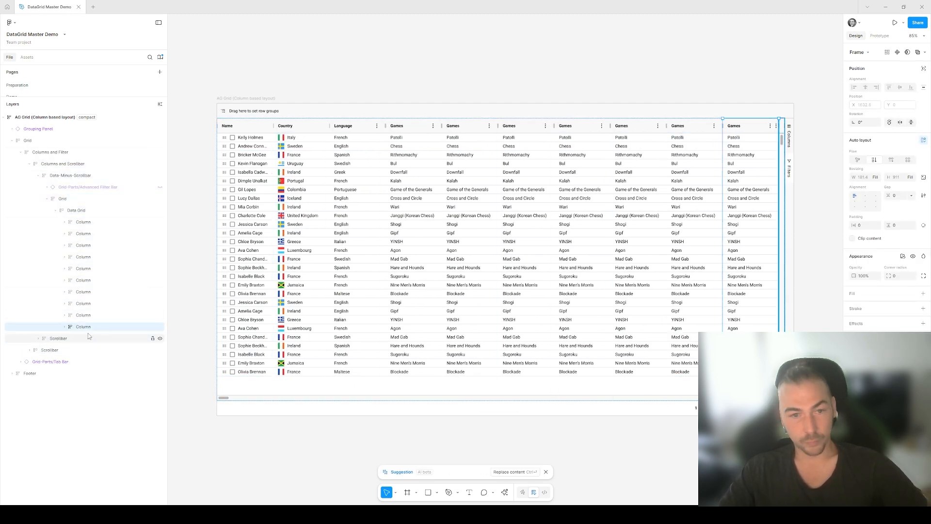
# - Remove the leftover menu icon from the header above the vertical scrollbar and collapse the expanded column layers
pyautogui.keyDown('ctrl'); pyautogui.click(227, 125); pyautogui.keyUp('ctrl')
pyautogui.keyDown('ctrl'); pyautogui.click(285, 125); pyautogui.keyUp('ctrl')
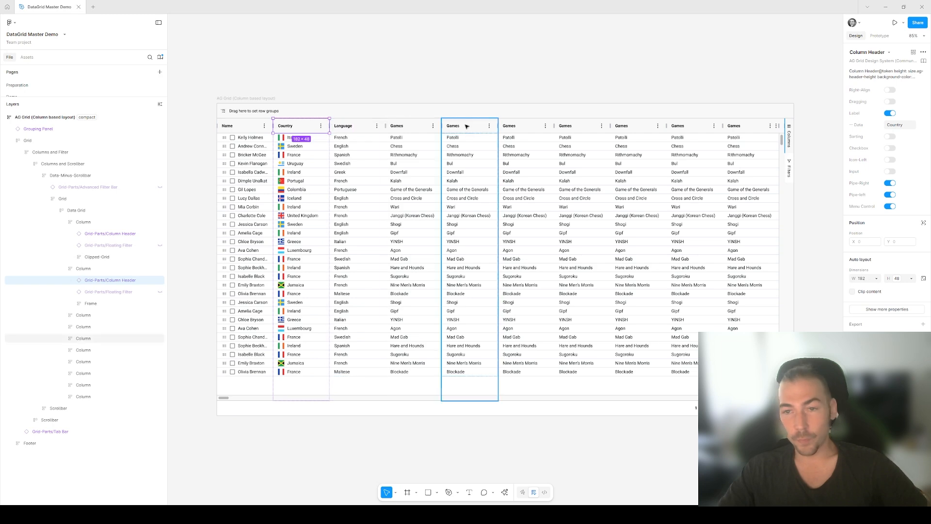
pyautogui.keyDown('ctrl'); pyautogui.click(776, 126); pyautogui.keyUp('ctrl')
pyautogui.press('Delete')
pyautogui.click(38, 294)
pyautogui.click(65, 268)
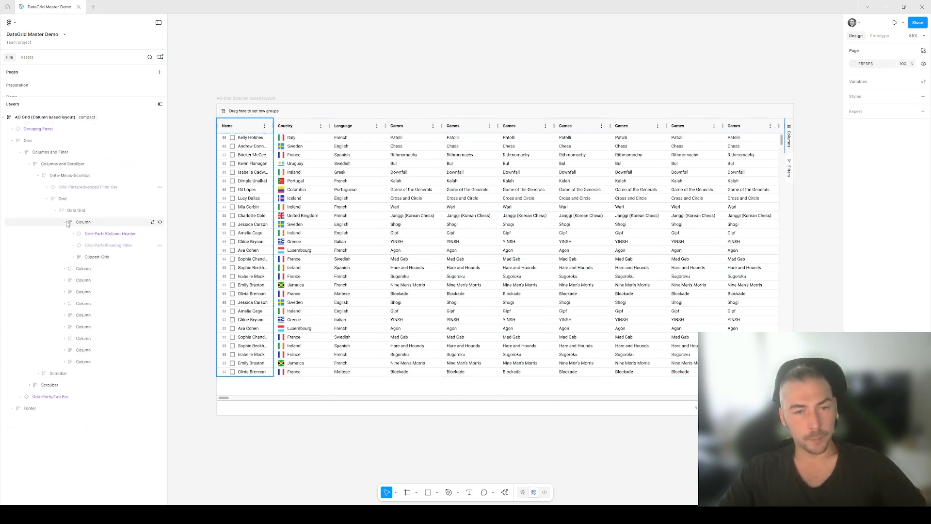
pyautogui.click(65, 222)
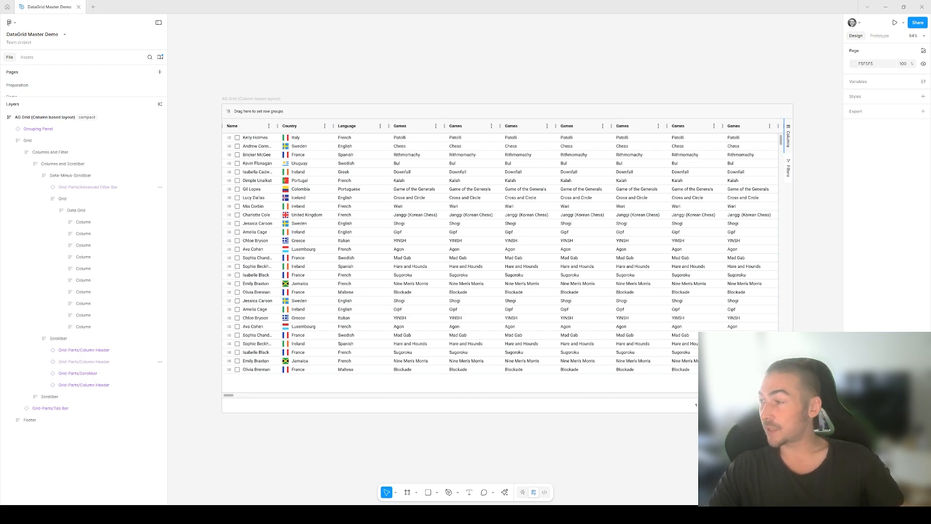
# - Bring the Data Grid Master Demo spreadsheet into view to review its source data, and move it back off screen
pyautogui.moveTo(930, 112); pyautogui.dragTo(608, 57)
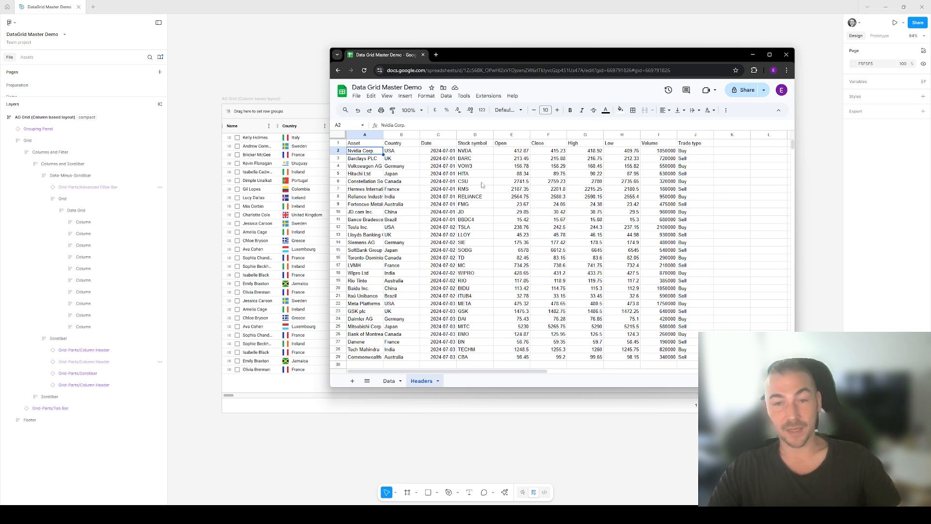
pyautogui.moveTo(511, 57); pyautogui.dragTo(930, 100)
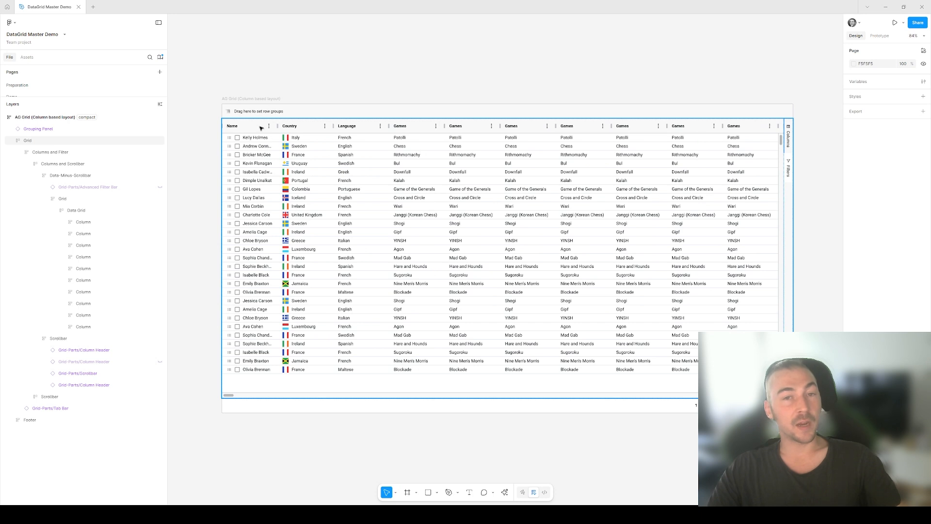
# - Examine the component properties of the Name and Country column headers, toggling Right-Align on and off for the Name header
pyautogui.press('ctrl')
pyautogui.press('ctrl')
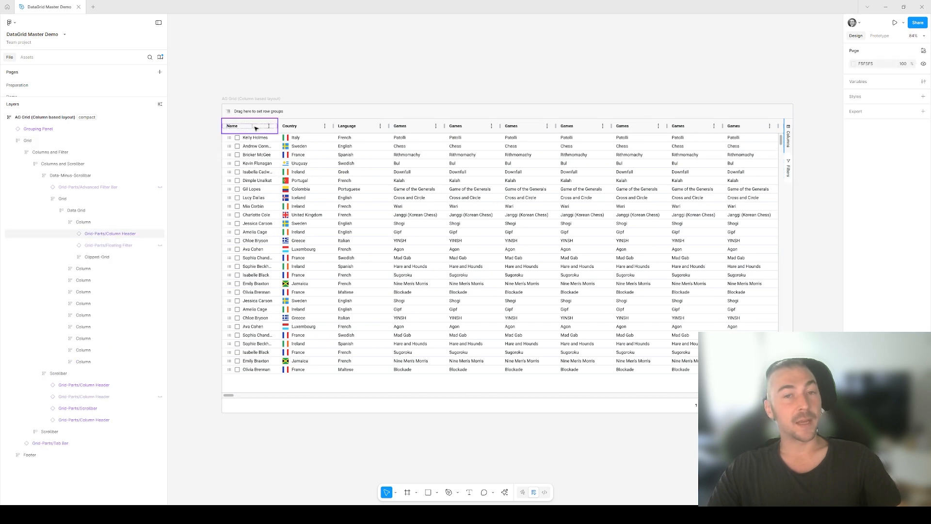
pyautogui.keyDown('ctrl'); pyautogui.click(255, 128); pyautogui.keyUp('ctrl')
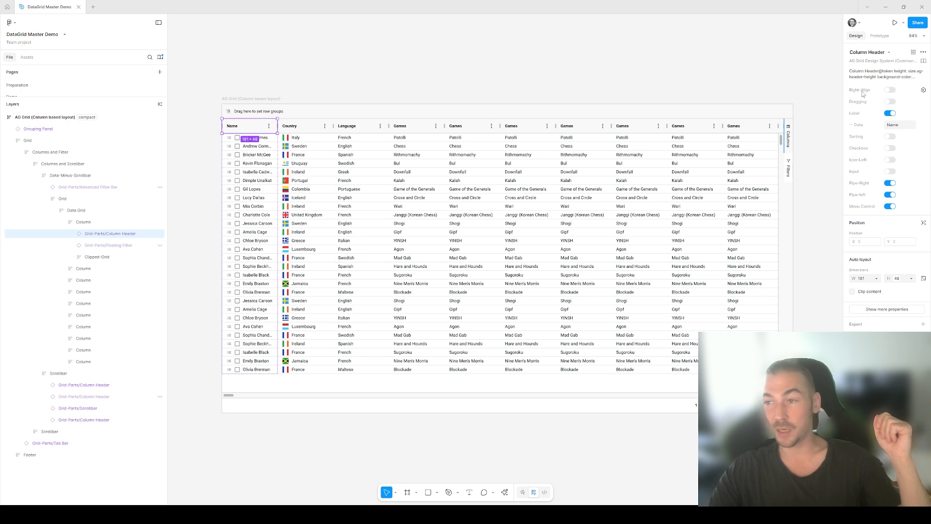
pyautogui.click(890, 90)
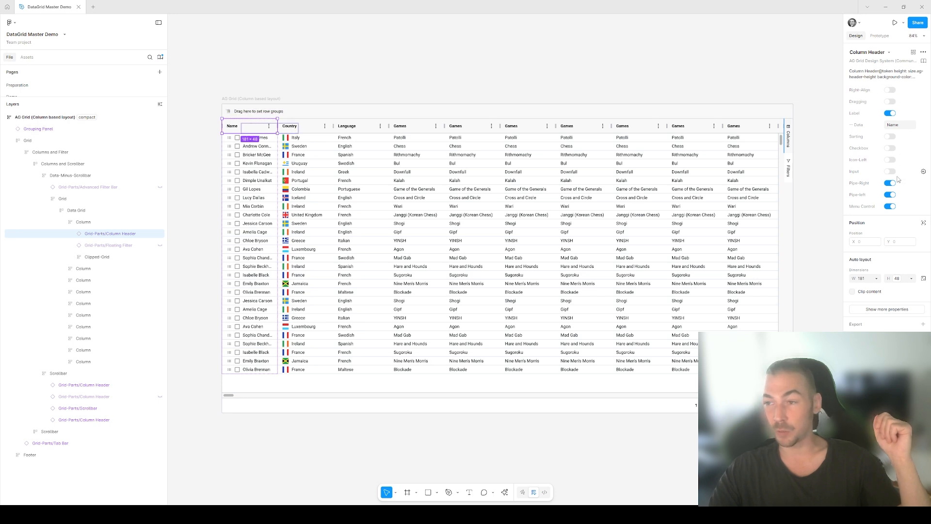
pyautogui.click(891, 91)
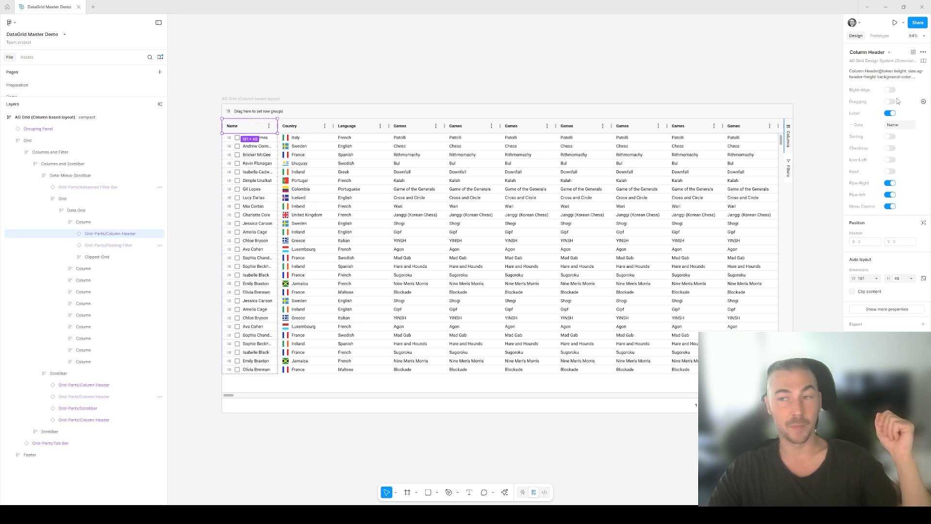
pyautogui.click(895, 126)
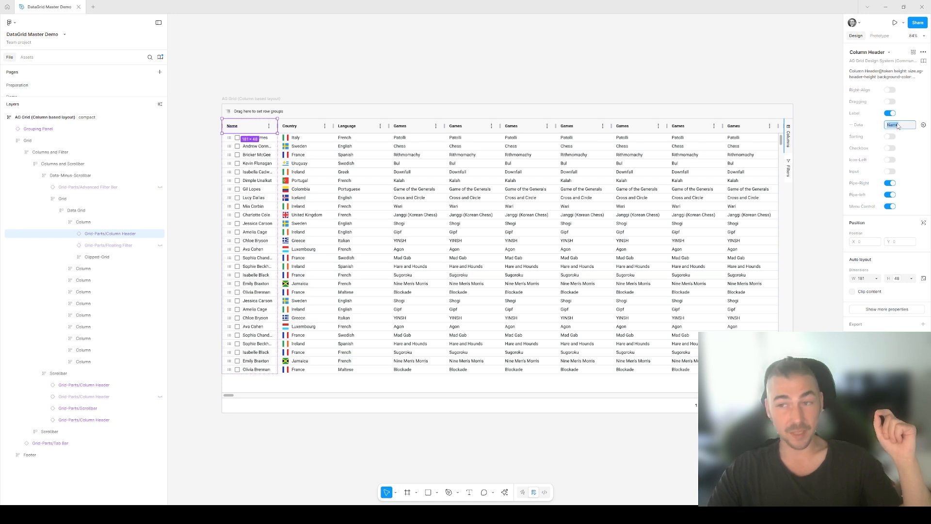
pyautogui.click(308, 128)
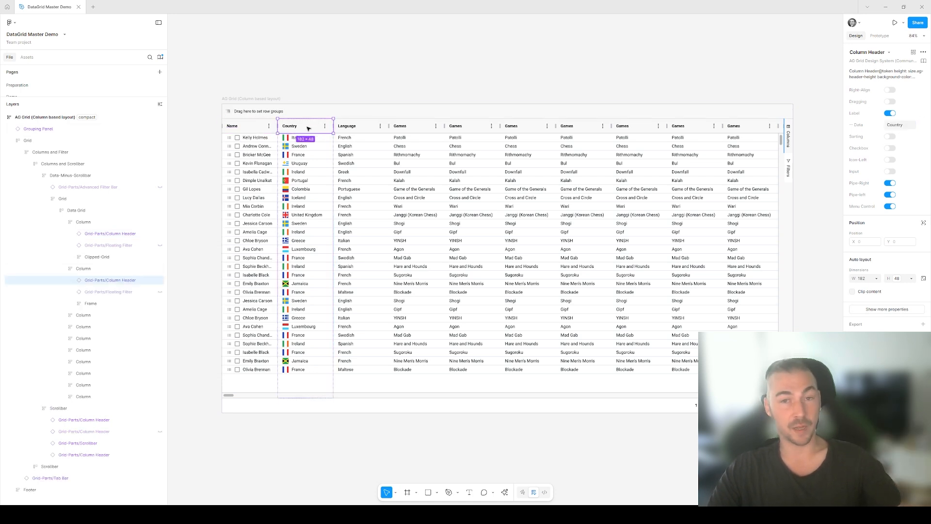
# - Select the Name column header and run the Data Grid Master plugin
pyautogui.click(257, 126)
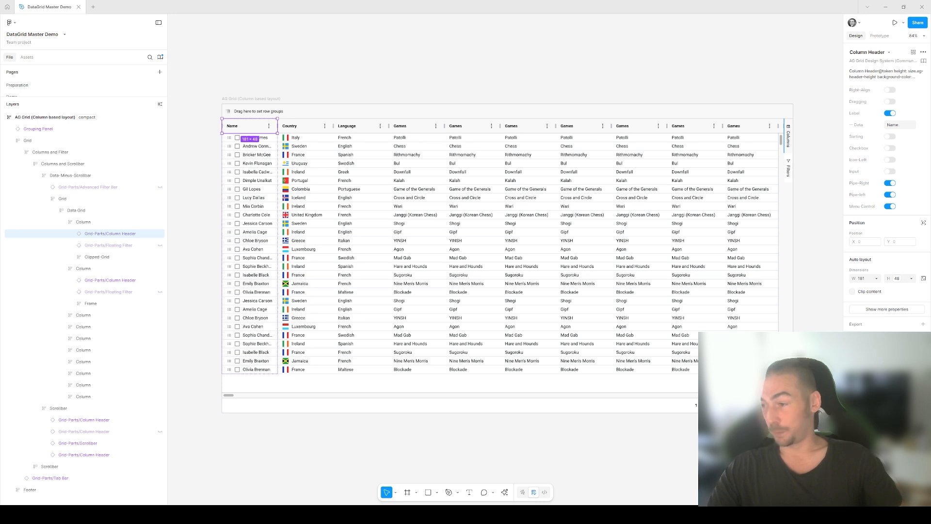
pyautogui.click(505, 492)
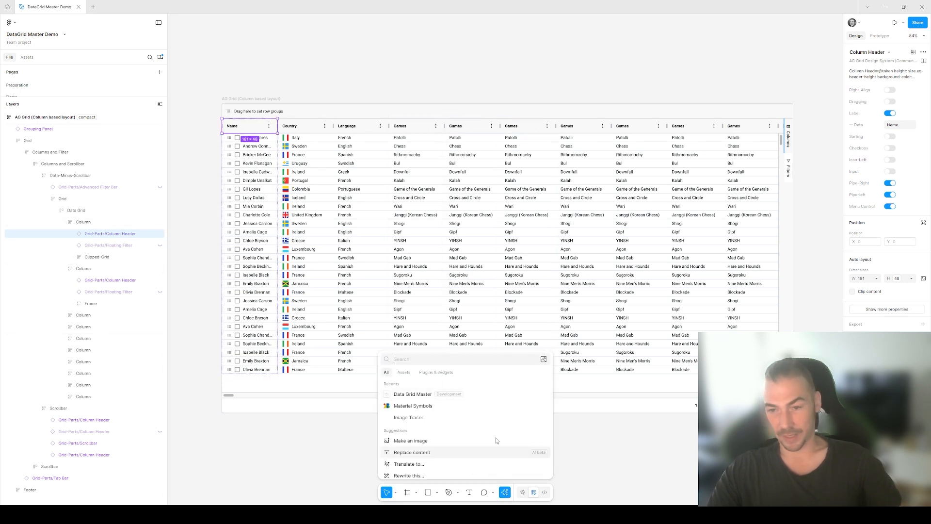
pyautogui.click(436, 372)
pyautogui.click(416, 391)
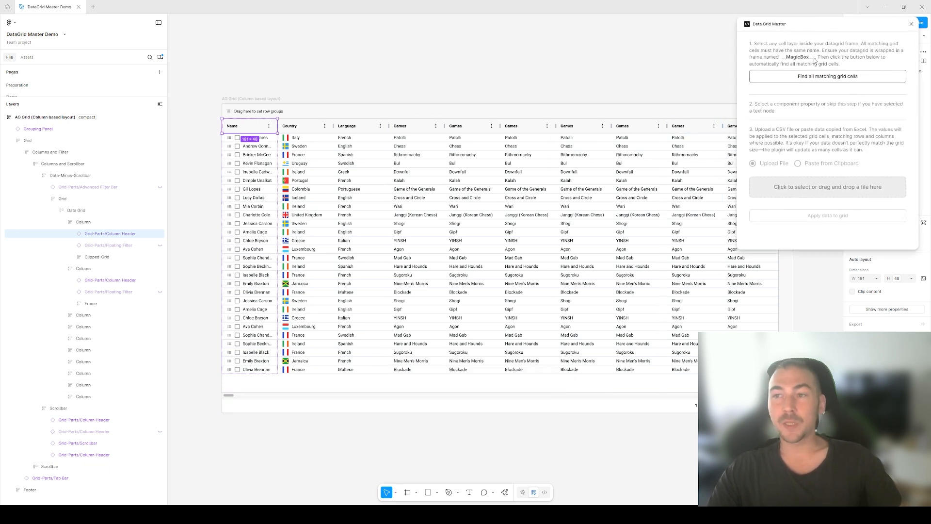
# - Wrap the Data Grid frame in a new frame named __MagicBox__, using the name copied from the plugin instructions
pyautogui.moveTo(817, 58); pyautogui.dragTo(782, 59)
pyautogui.hotkey('ctrl', 'c')
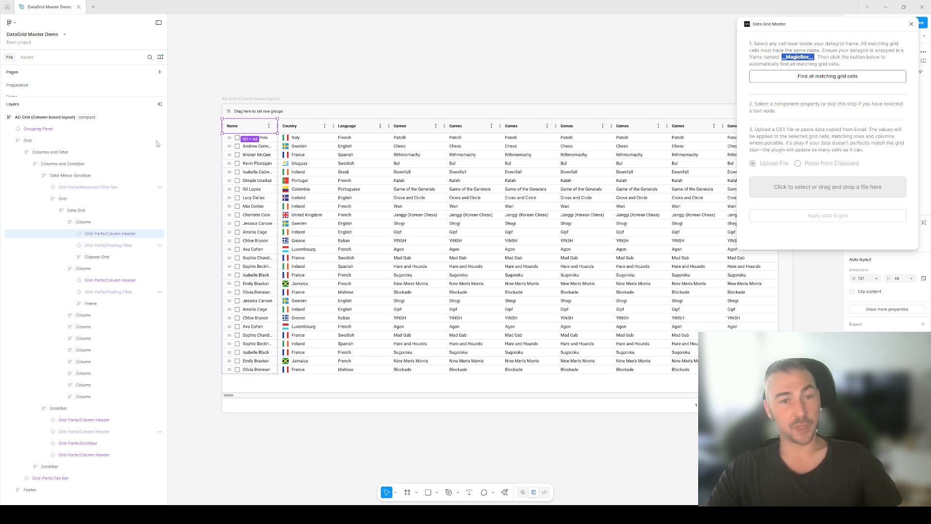
pyautogui.click(76, 212)
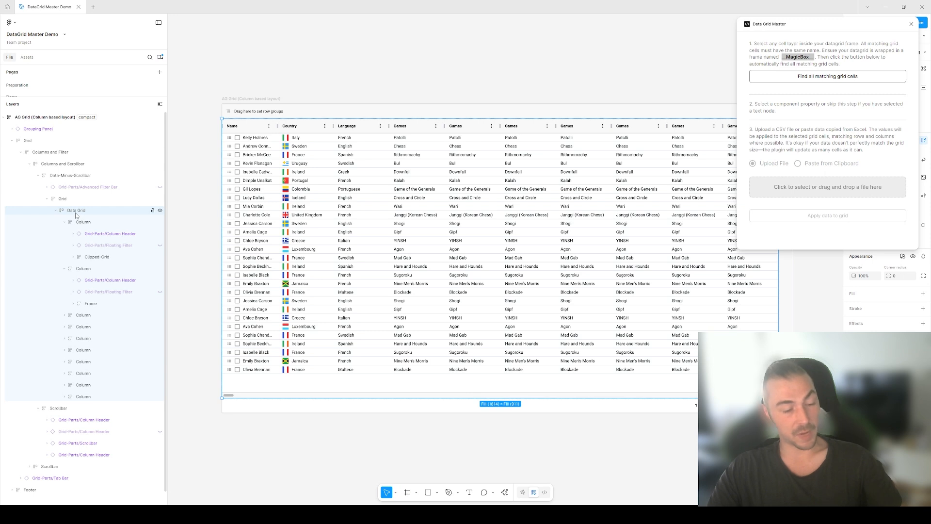
pyautogui.hotkey('ctrl', 'alt', 'g')
pyautogui.doubleClick(75, 213)
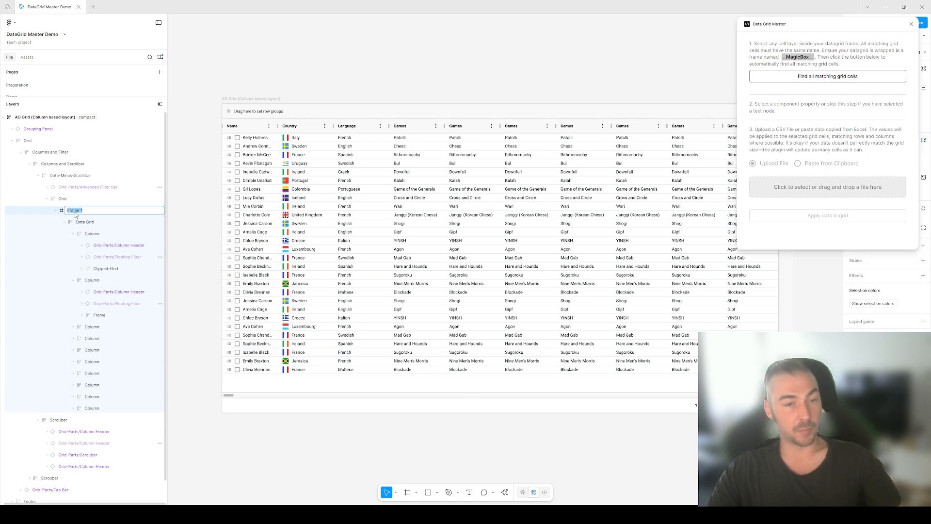
pyautogui.hotkey('ctrl', 'v')
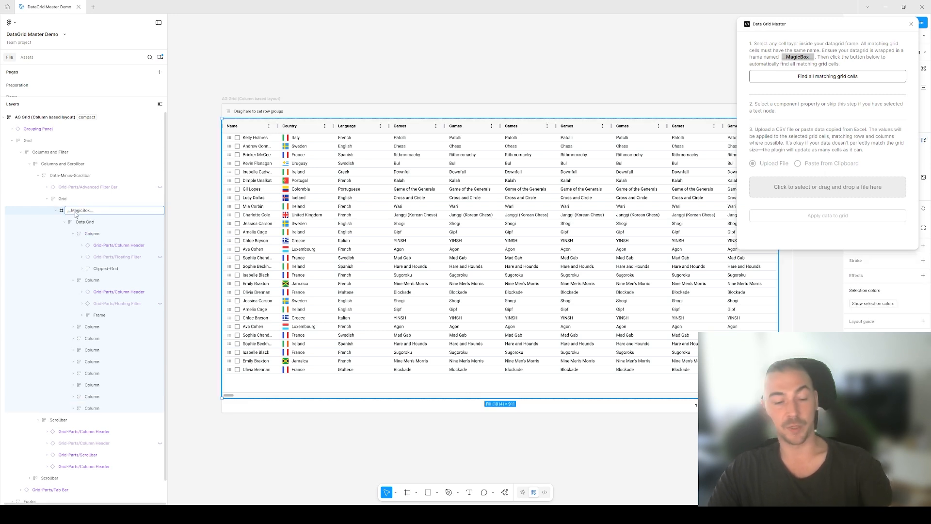
pyautogui.press('Return')
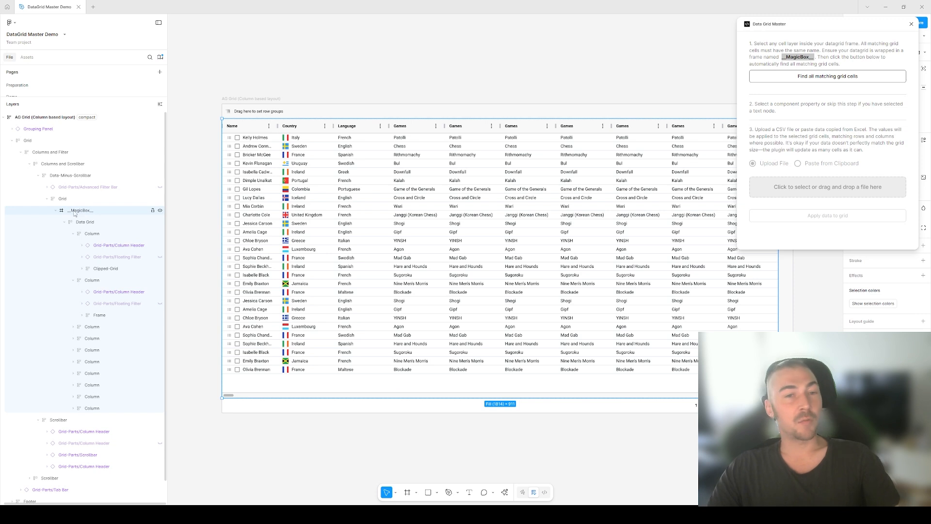
# - Find all grid cells matching the Name column header, keep Data as the text property, and move the plugin window aside
pyautogui.click(109, 246)
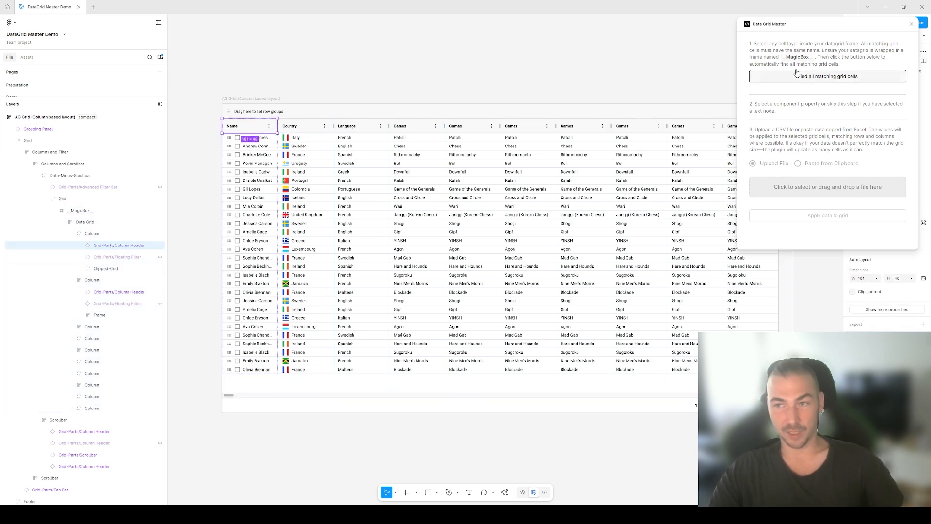
pyautogui.click(828, 75)
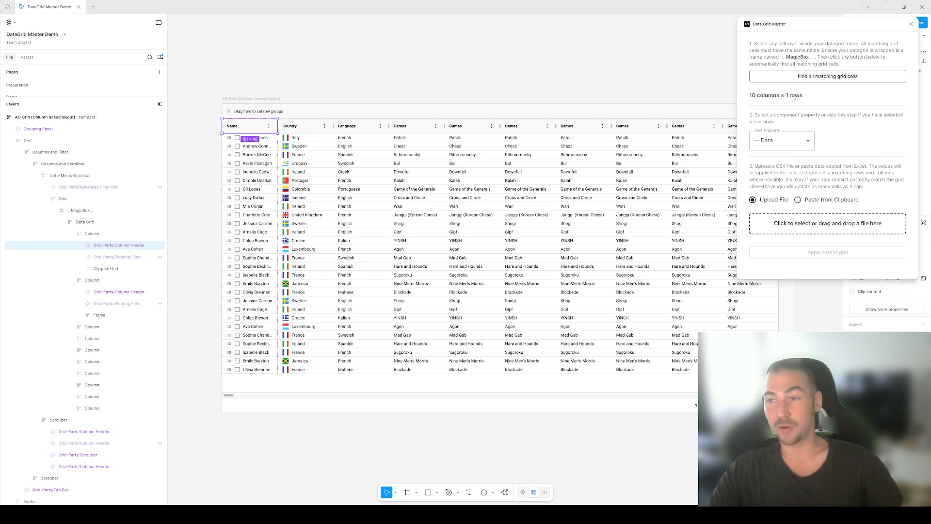
pyautogui.click(805, 144)
pyautogui.click(797, 145)
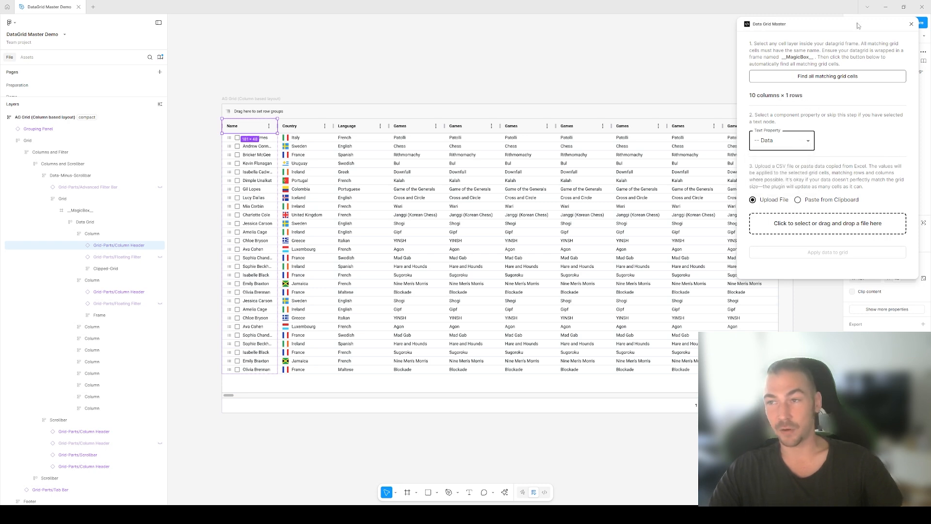
pyautogui.moveTo(857, 25); pyautogui.dragTo(754, 29)
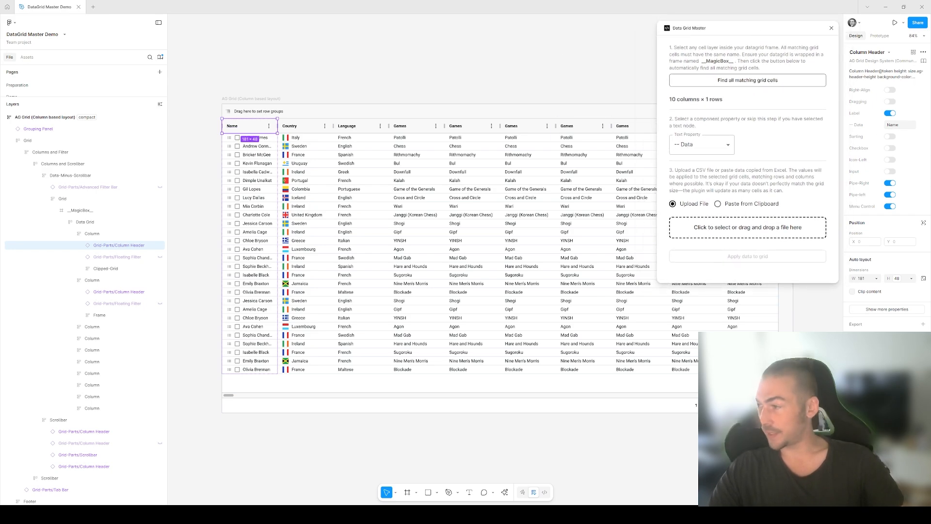
# - Switch to the Google Sheets window and copy the header row from Asset to Trade type
pyautogui.moveTo(930, 138); pyautogui.dragTo(333, 73)
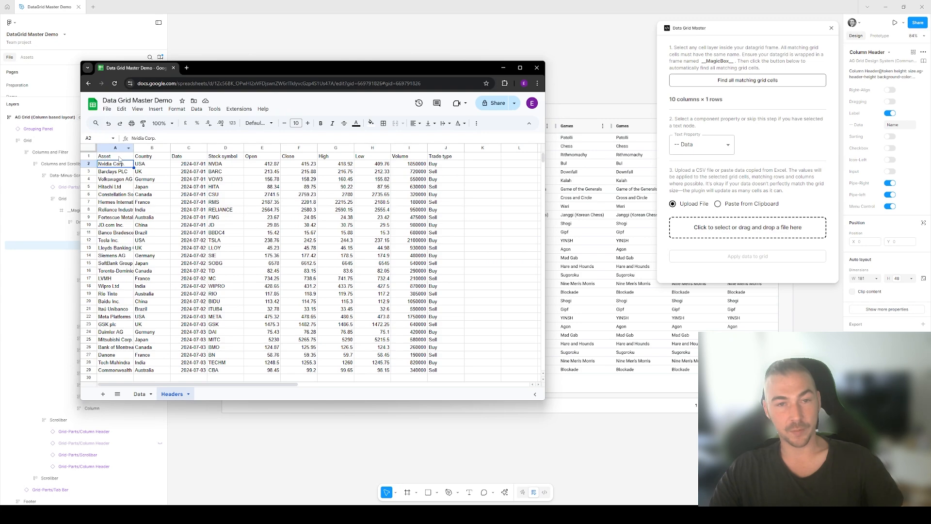
pyautogui.moveTo(120, 157); pyautogui.dragTo(461, 158)
pyautogui.hotkey('ctrl', 'c')
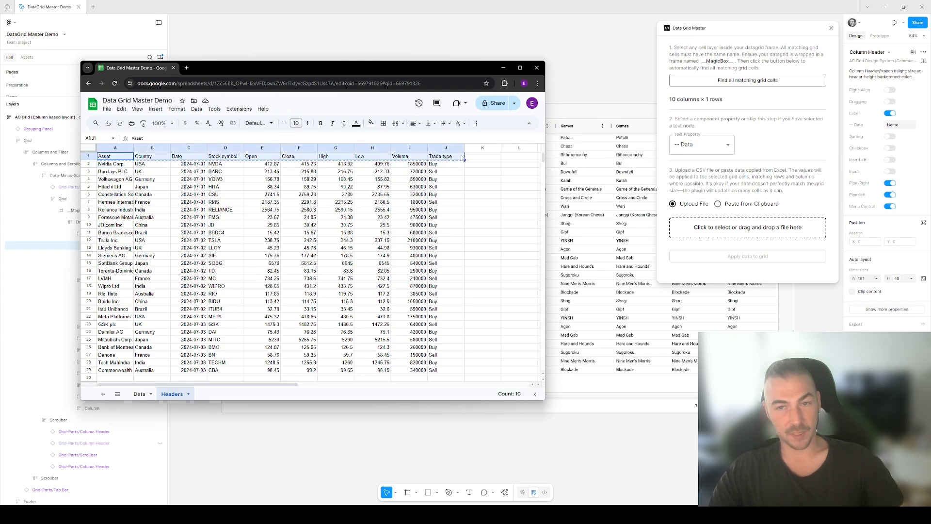
# - Return to Figma, paste the copied header row into the plugin as clipboard data, and apply it to the column headers
pyautogui.moveTo(328, 71); pyautogui.dragTo(930, 97)
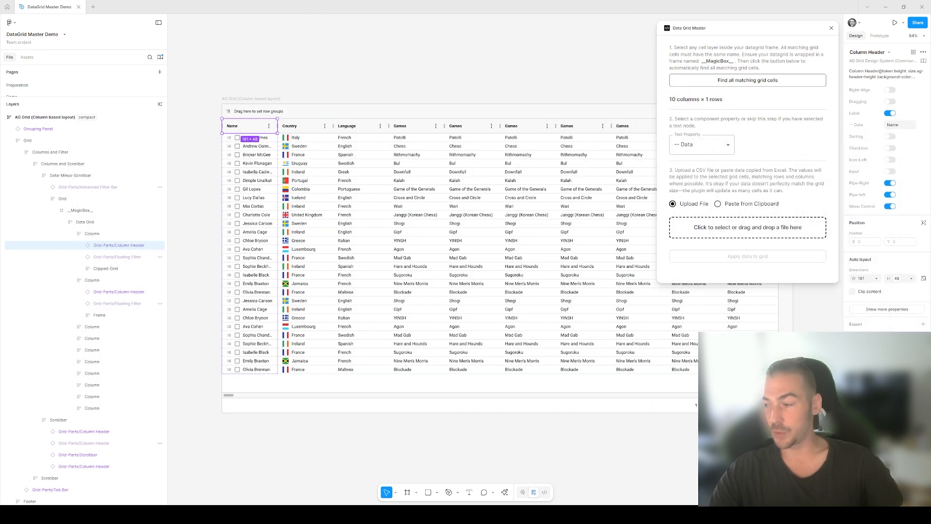
pyautogui.click(747, 204)
pyautogui.click(748, 227)
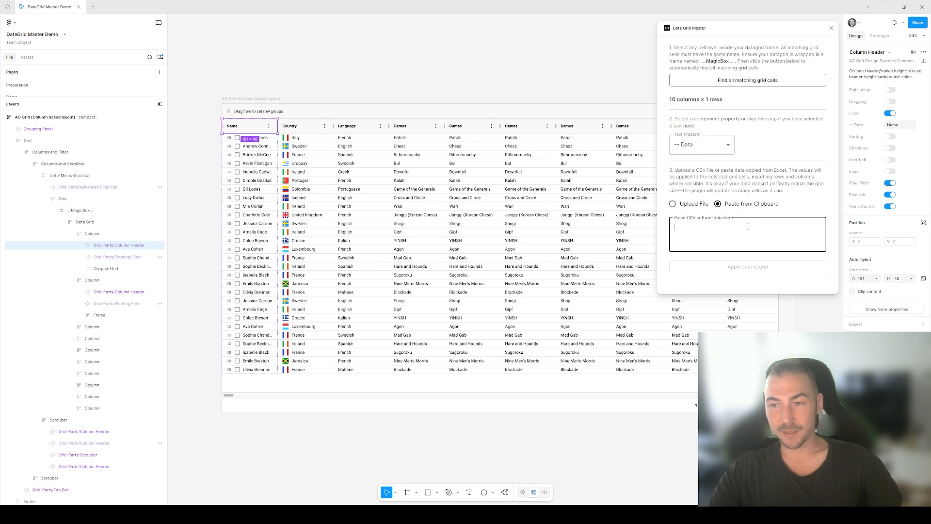
pyautogui.hotkey('ctrl', 'v')
pyautogui.click(748, 279)
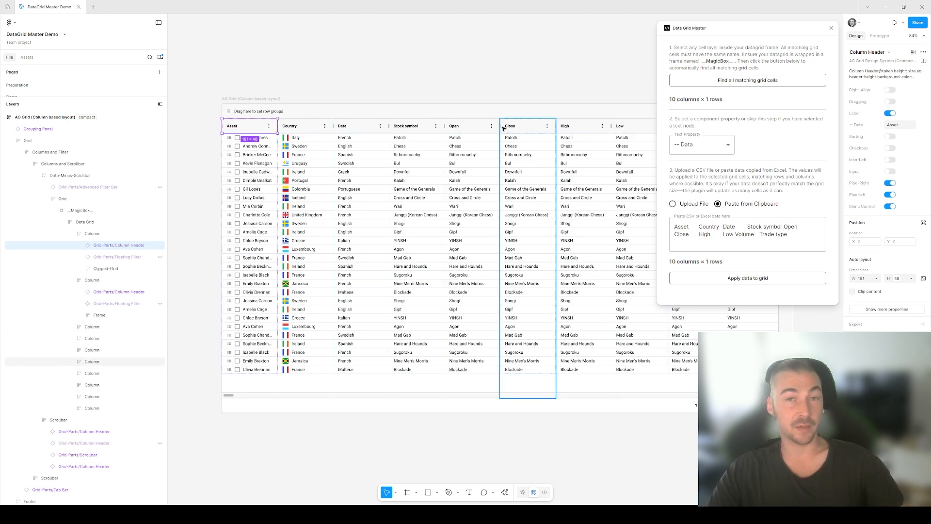
# - Select the first cell under the Asset header and find all grid cells matching it with the plugin
pyautogui.click(273, 140)
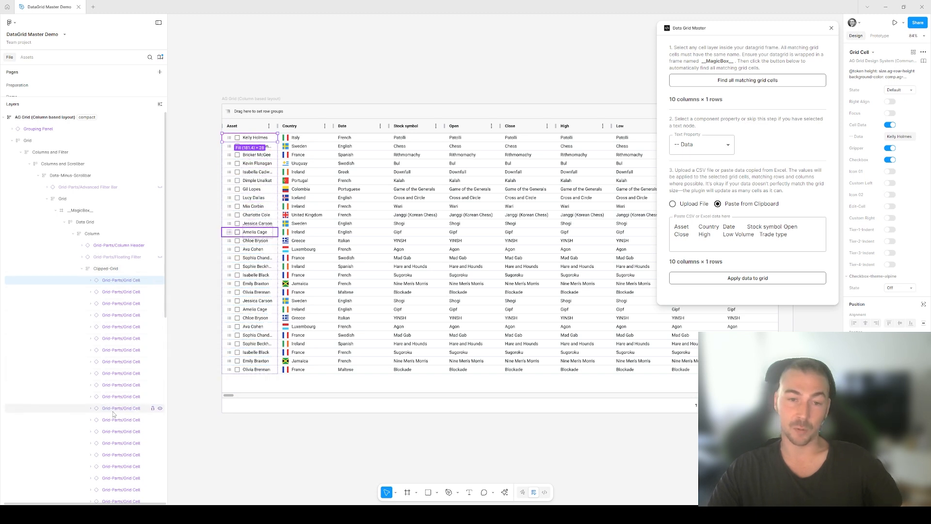
pyautogui.click(738, 81)
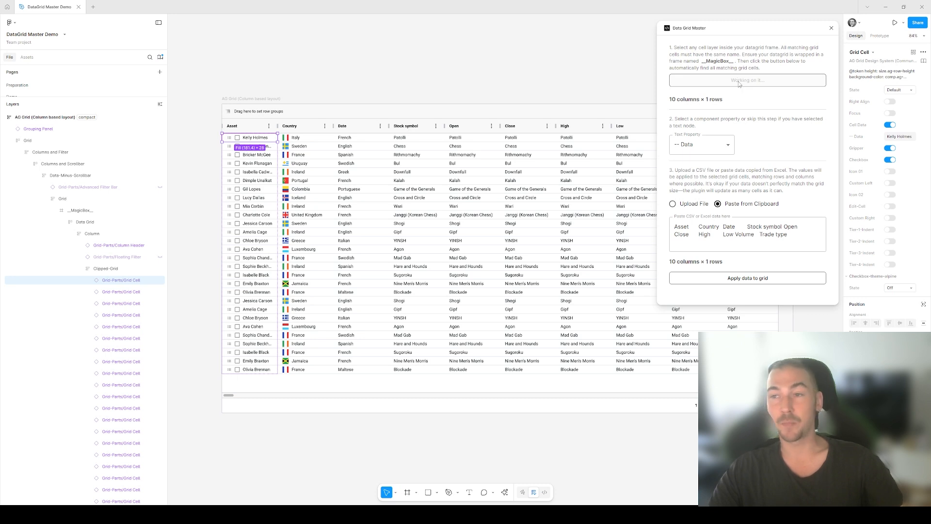
pyautogui.moveTo(728, 99); pyautogui.dragTo(670, 97)
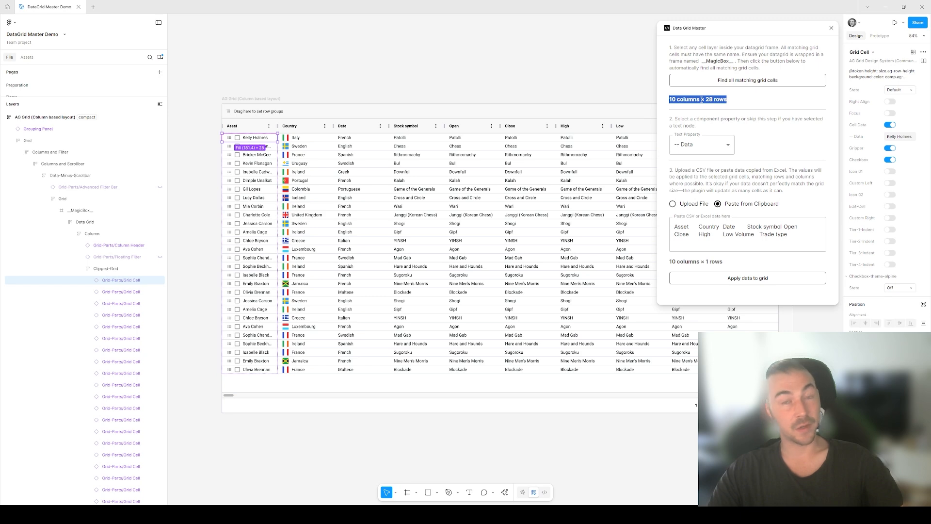
pyautogui.click(727, 100)
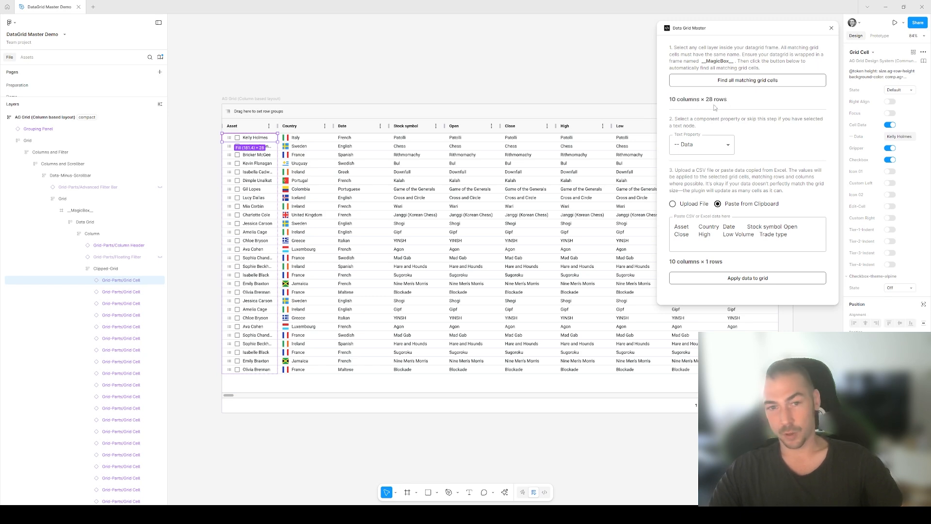
# - Switch to the Google Sheets window, copy the data range A2:J29 below the headers, and move the window away
pyautogui.hotkey('alt', 'Tab')
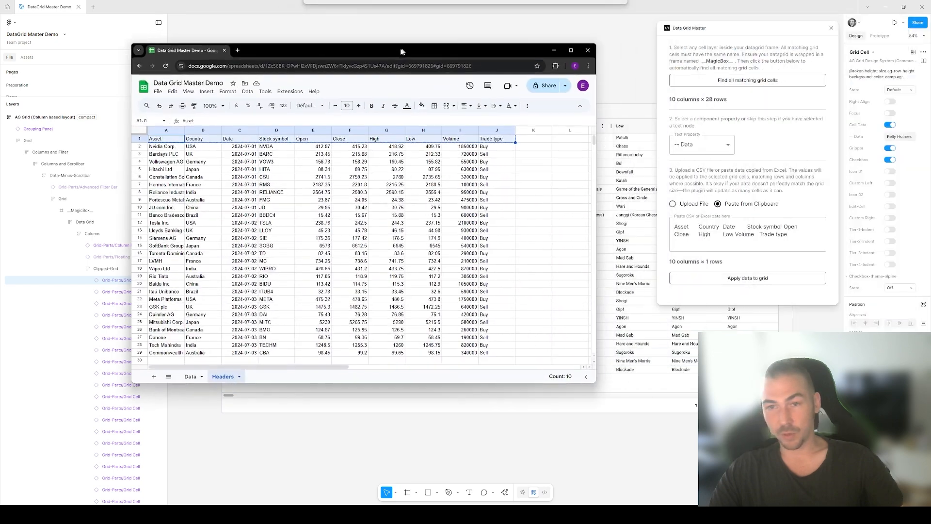
pyautogui.moveTo(111, 161); pyautogui.dragTo(456, 365)
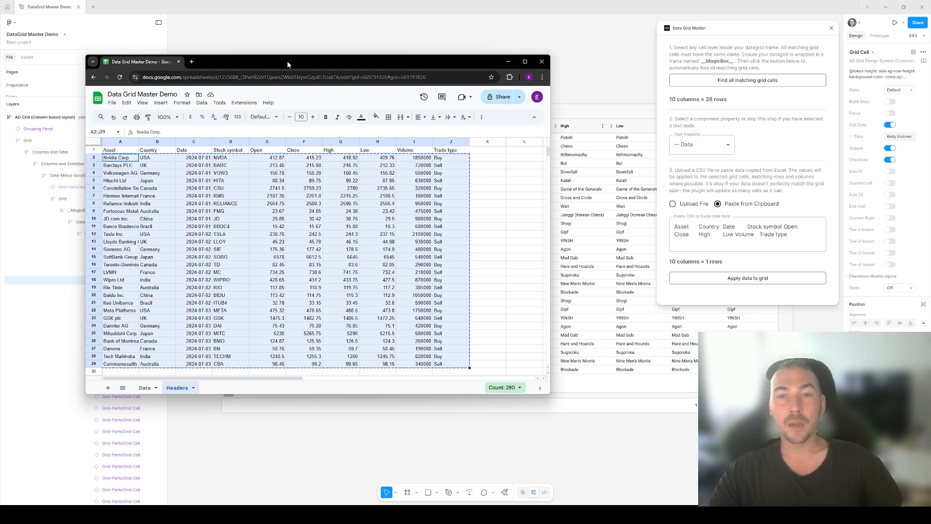
pyautogui.moveTo(287, 61); pyautogui.dragTo(930, 61)
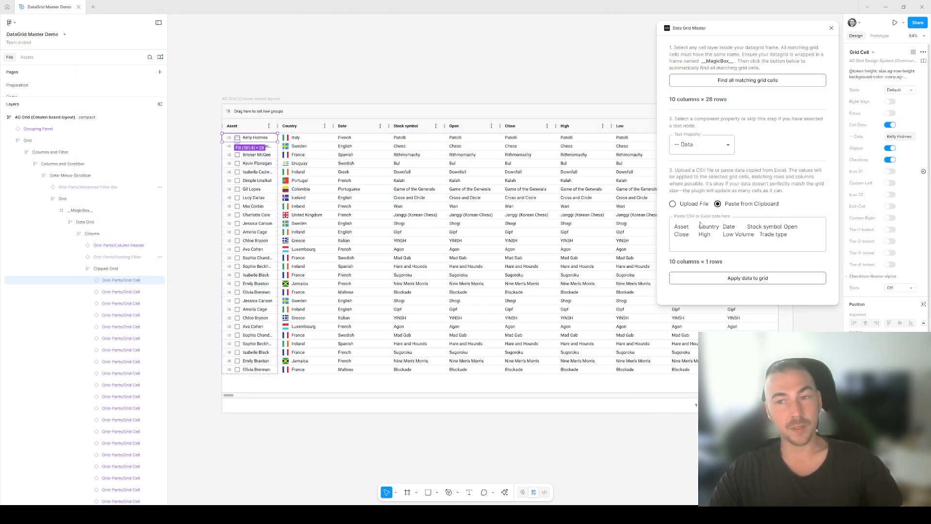
# - Replace the pasted header text in the plugin with the copied sheet rows and apply them to the grid cells
pyautogui.click(742, 240)
pyautogui.hotkey('ctrl', 'a')
pyautogui.hotkey('ctrl', 'v')
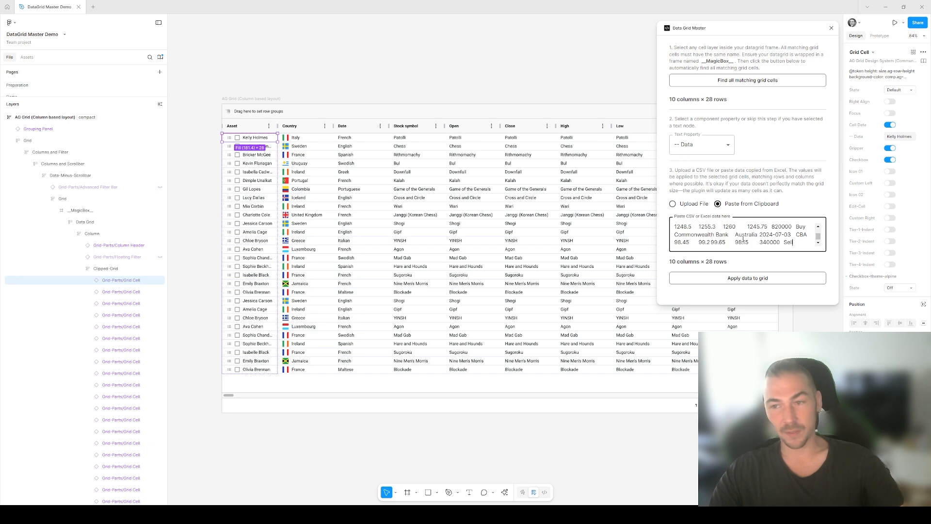
pyautogui.click(752, 280)
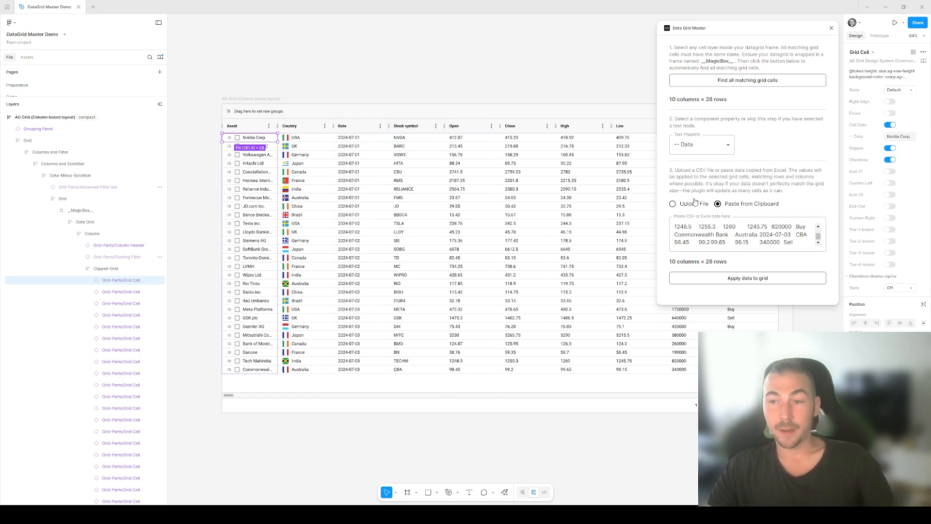
# - Switch the plugin's data source to Upload File, load mock_financial_data.csv, and apply it to the grid
pyautogui.click(673, 204)
pyautogui.click(781, 229)
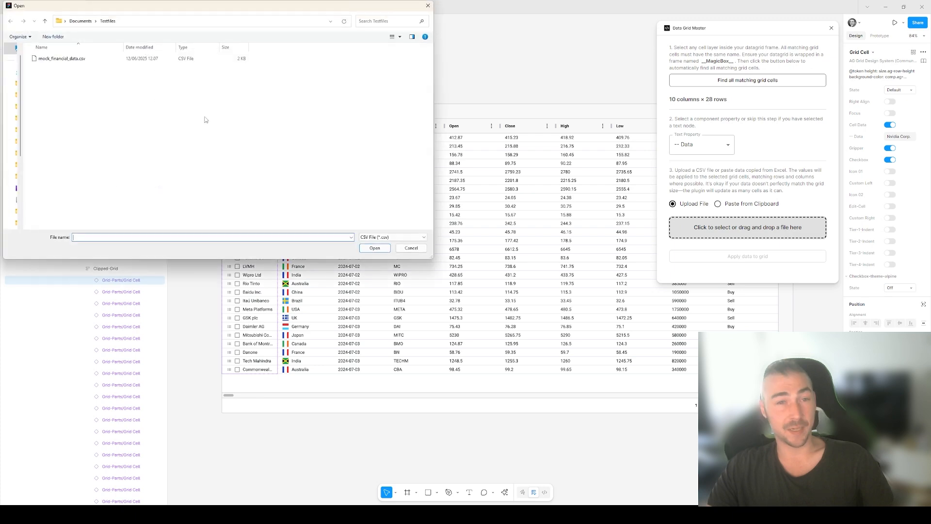
pyautogui.click(73, 59)
pyautogui.click(375, 247)
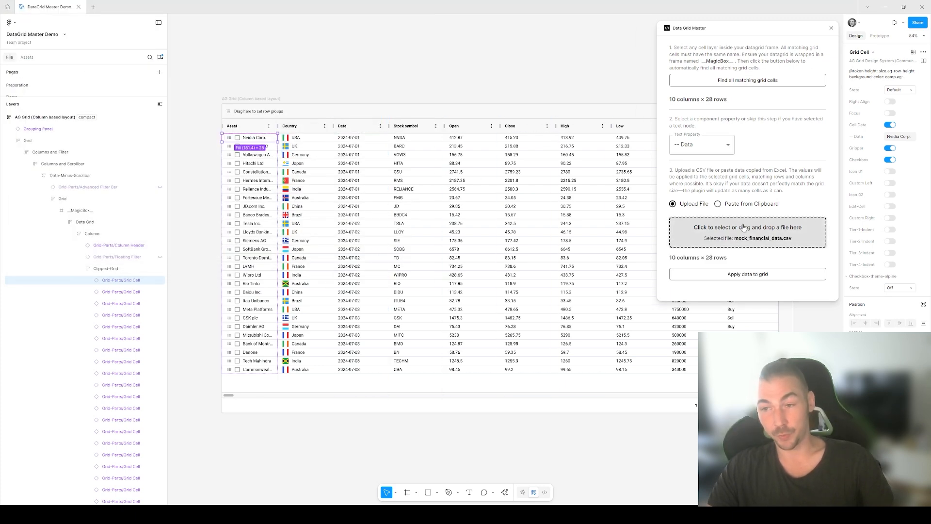
pyautogui.click(748, 275)
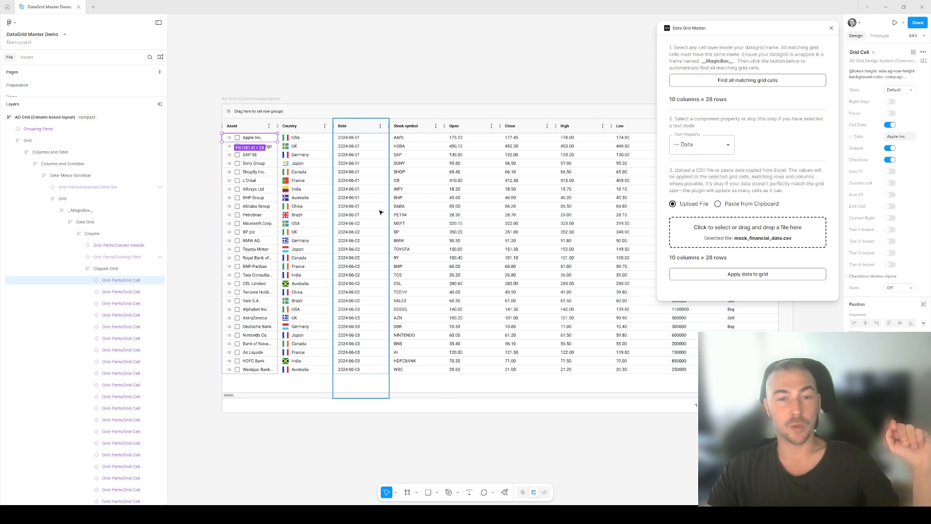
# - Select the Data text layer inside the first grid cell, expand the second cell's layers, and find all matching text layers
pyautogui.click(90, 281)
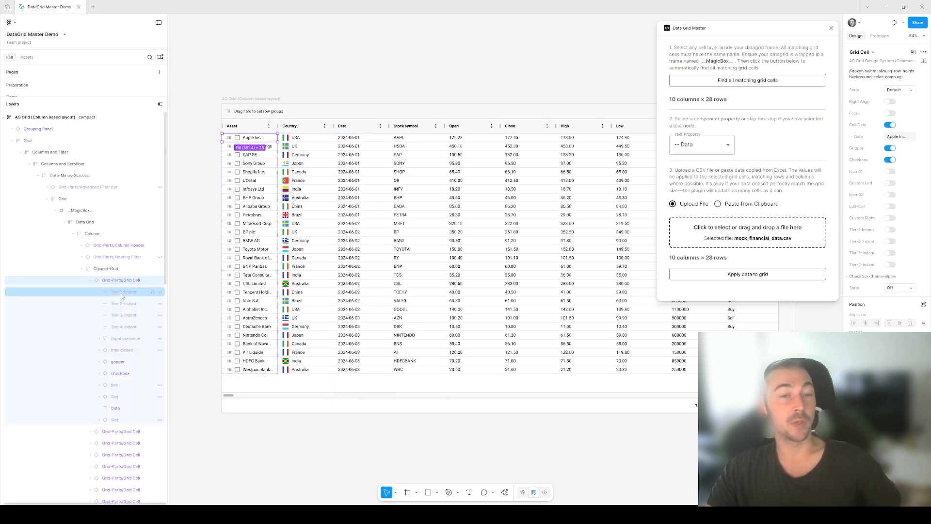
pyautogui.click(116, 409)
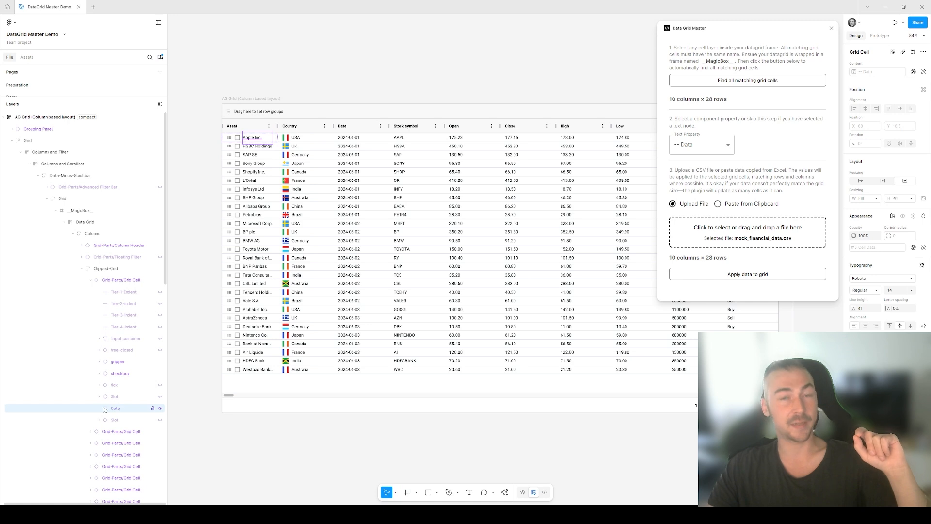
pyautogui.click(91, 432)
pyautogui.scroll(-3, 112, 427)
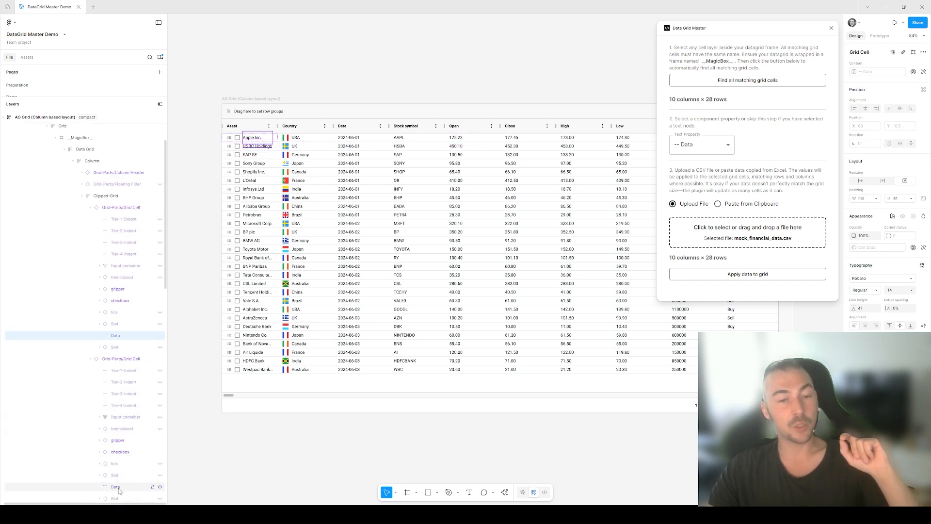
pyautogui.click(756, 81)
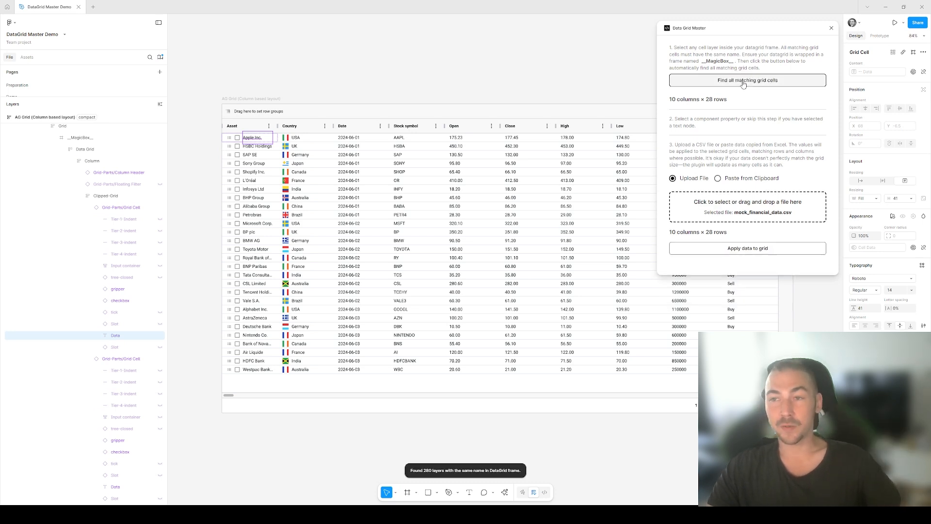
# - Set the plugin to Paste from Clipboard and copy the range A2:J29 from the Google Sheets window
pyautogui.click(750, 177)
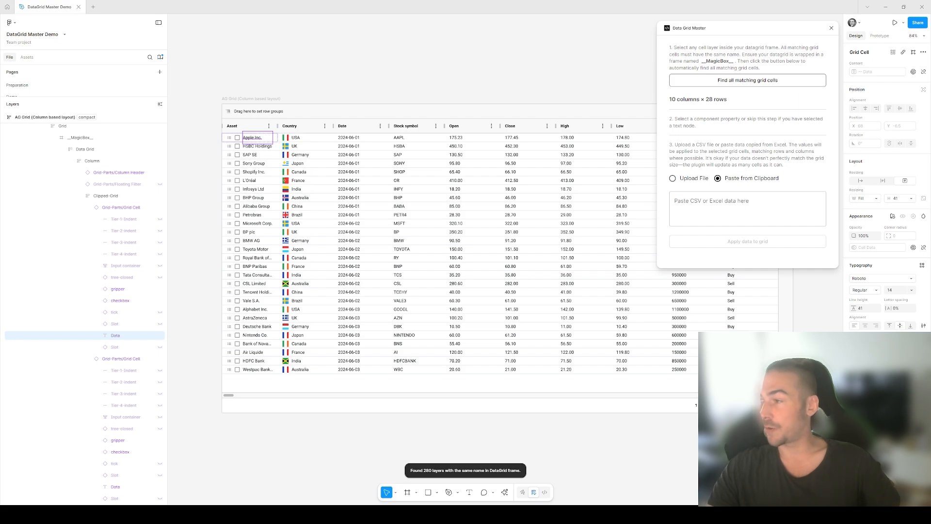
pyautogui.moveTo(930, 21); pyautogui.dragTo(370, 54)
pyautogui.click(180, 158)
pyautogui.moveTo(143, 150); pyautogui.dragTo(479, 357)
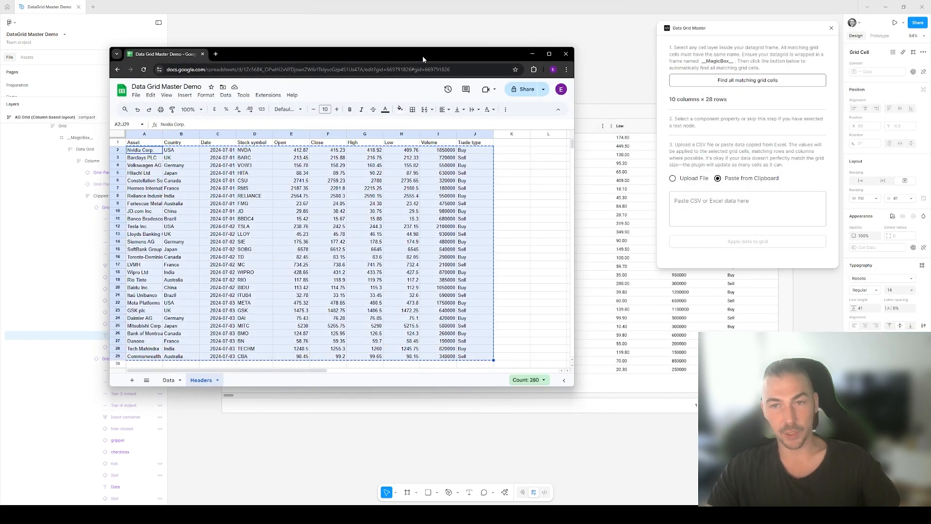
pyautogui.hotkey('alt', 'Tab')
# - Paste the copied sheet rows into the plugin and apply them to the matched Data text layers
pyautogui.click(730, 206)
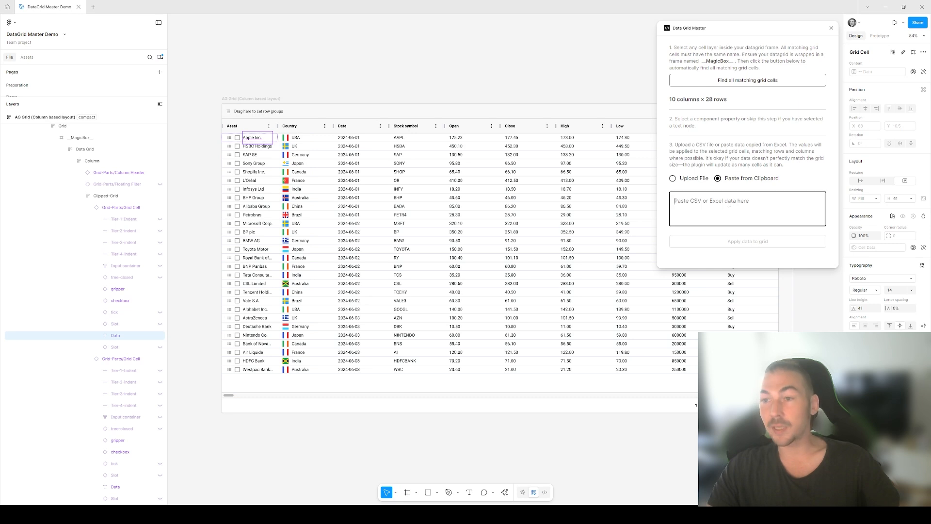
pyautogui.hotkey('ctrl', 'v')
pyautogui.click(738, 257)
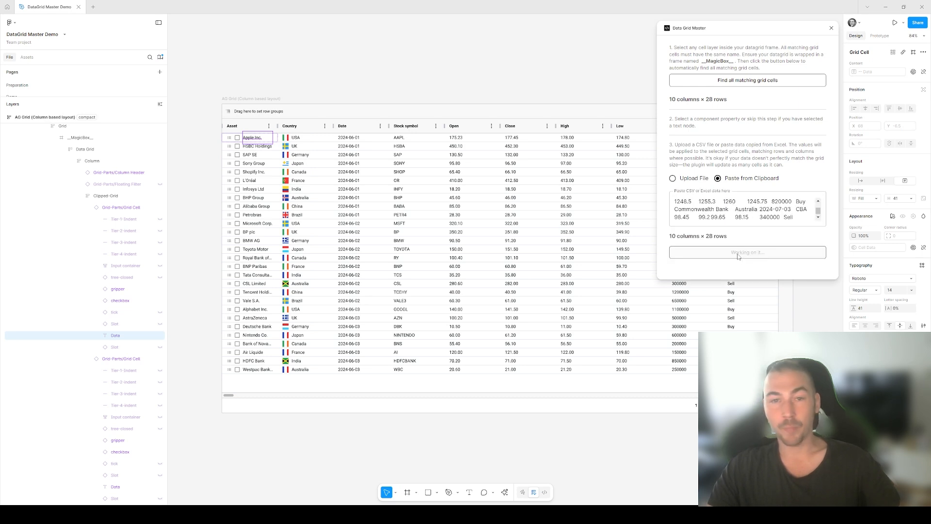